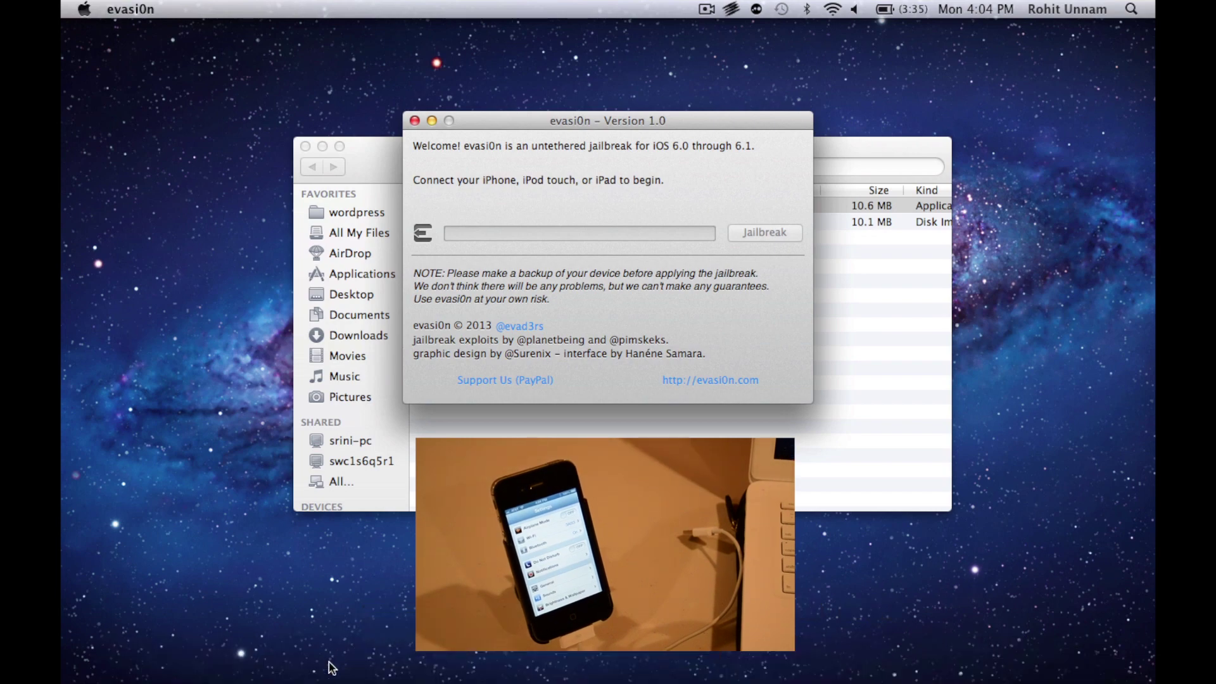
click(328, 651)
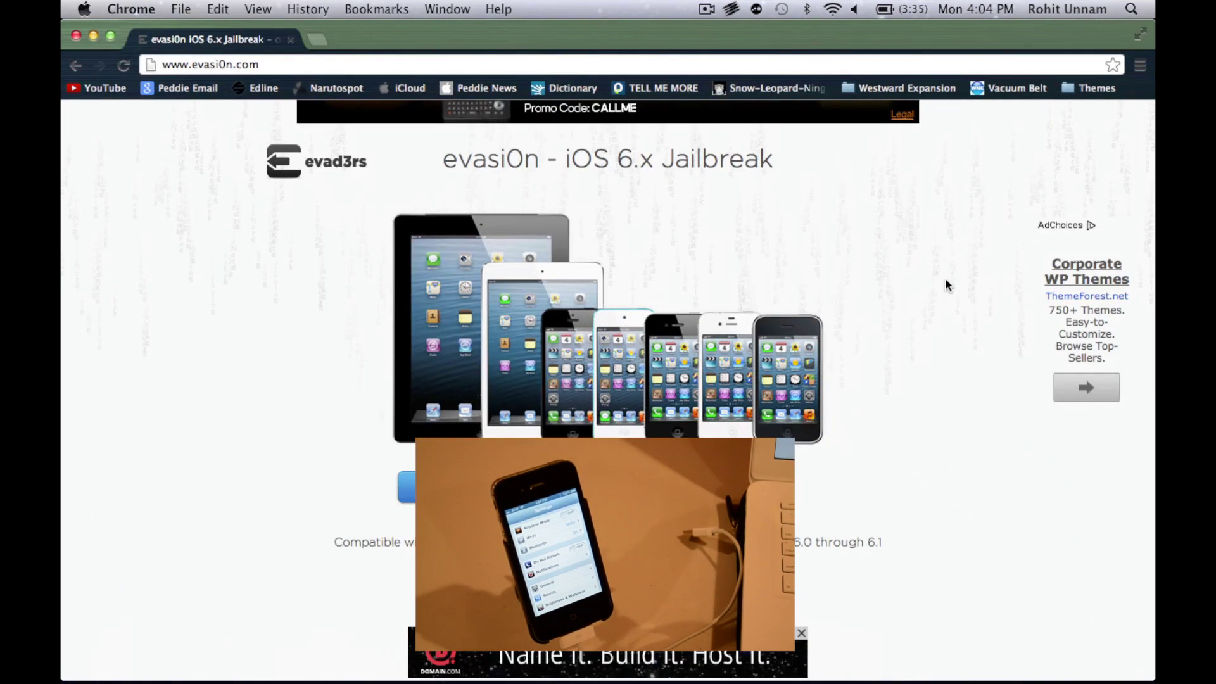
scroll(946, 285, down, 2)
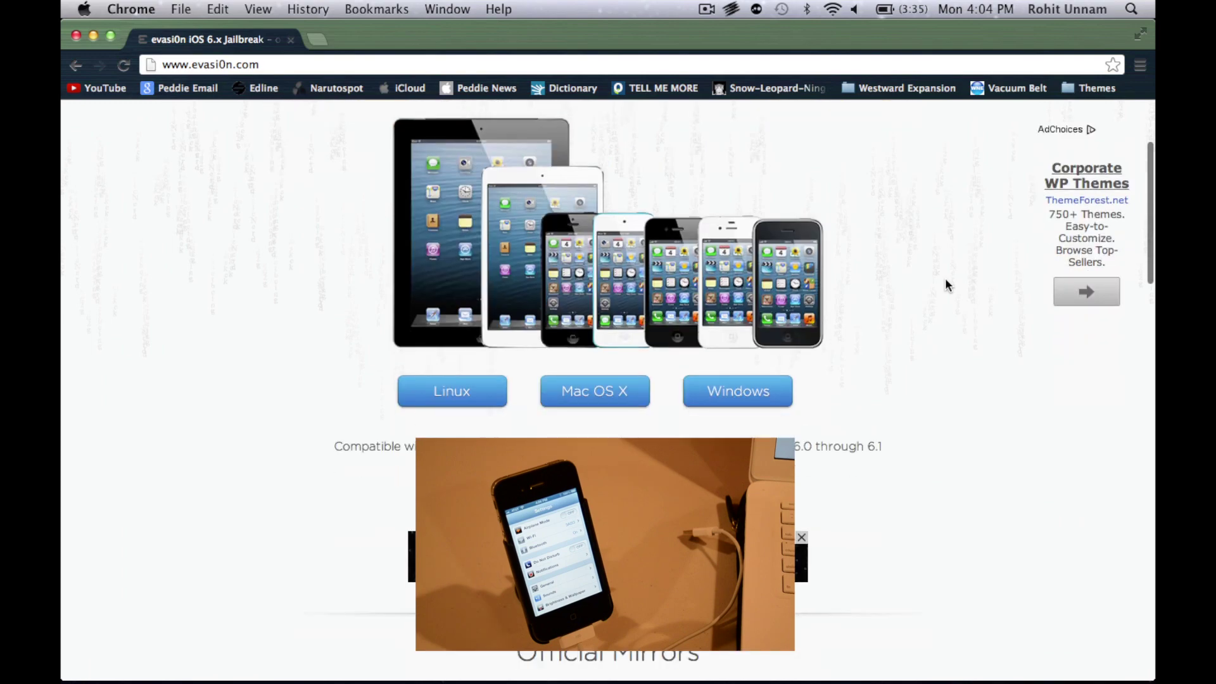
scroll(945, 286, up, 3)
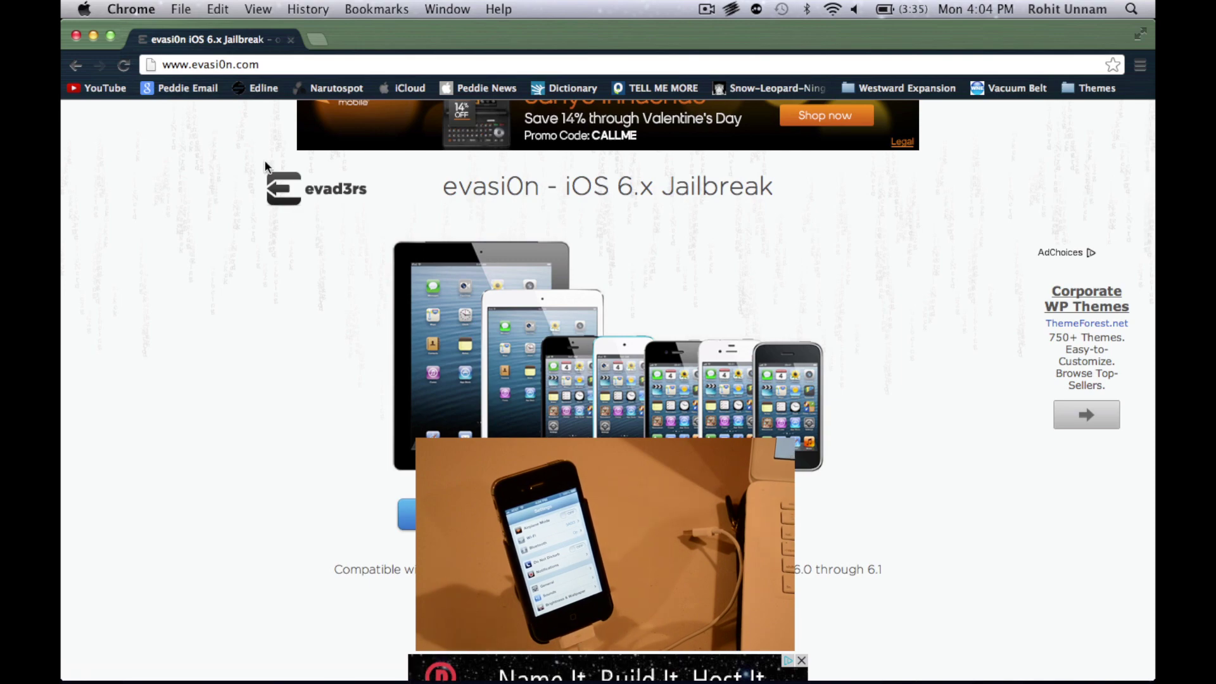
click(93, 35)
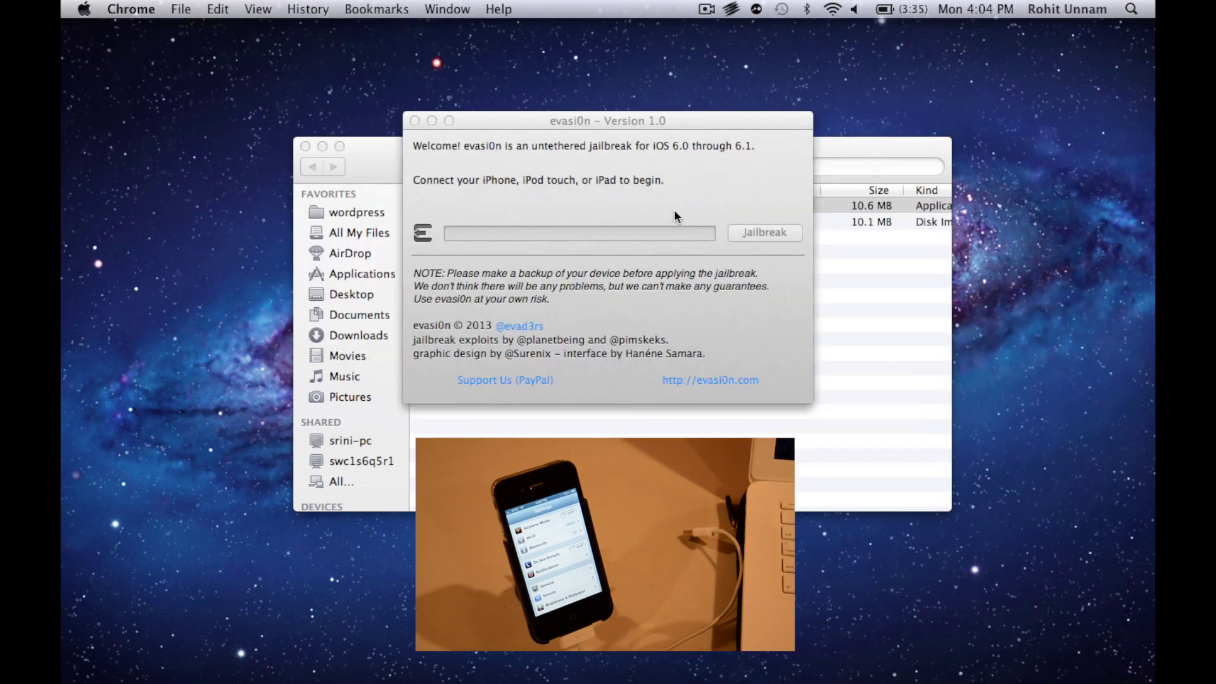
Bring evasi0n to the front and highlight its iPhone 4S iOS 6.1 supported message
click(675, 209)
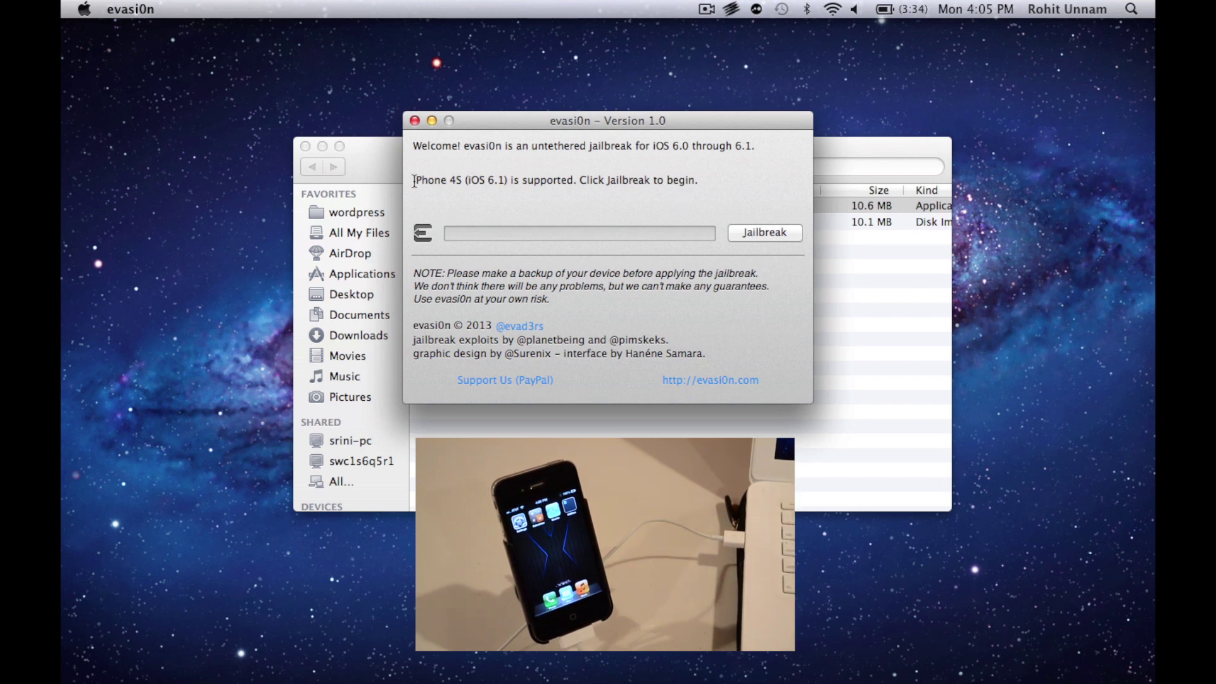
drag(414, 181, 695, 187)
Clear the highlight and run the jailbreak until evasi0n shows Jailbreak complete
click(706, 192)
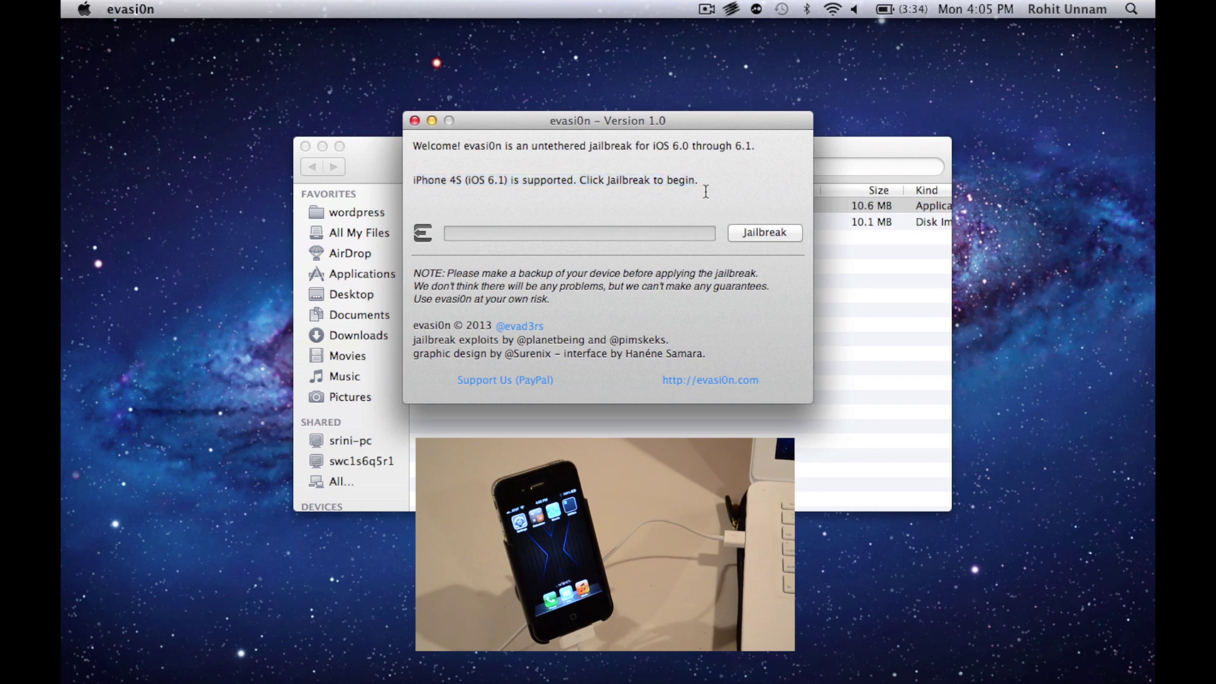
click(797, 232)
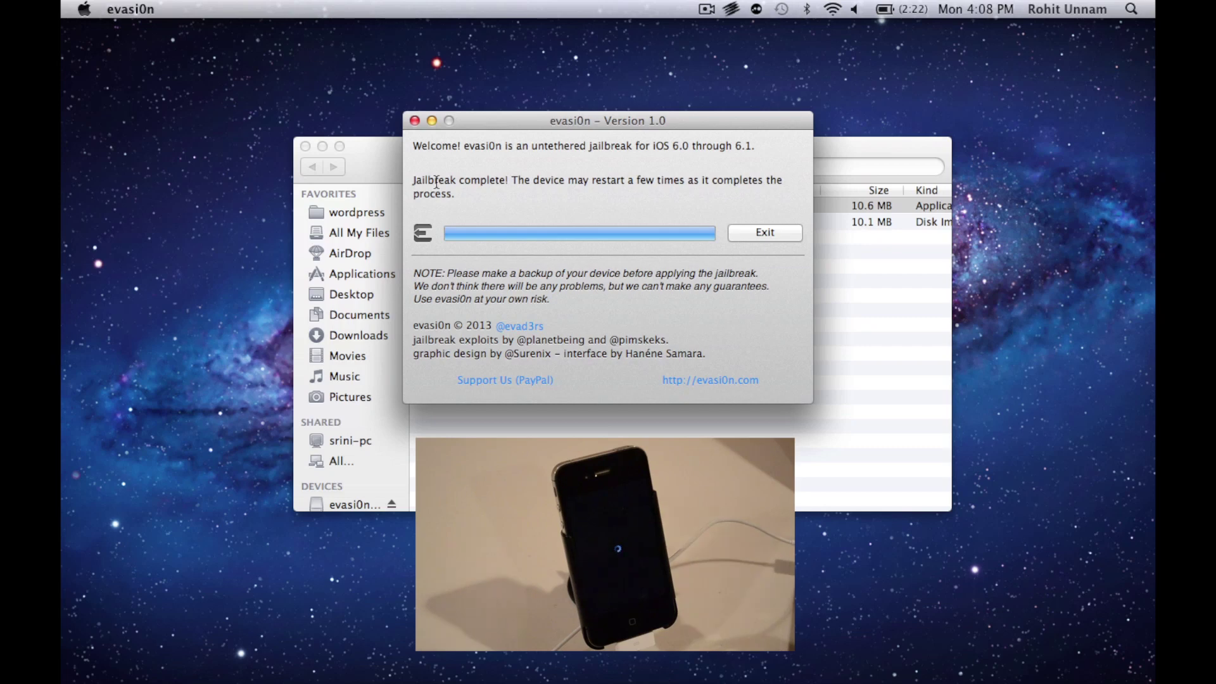
Exit evasi0n and close the Jailbreak Files Finder window
click(780, 232)
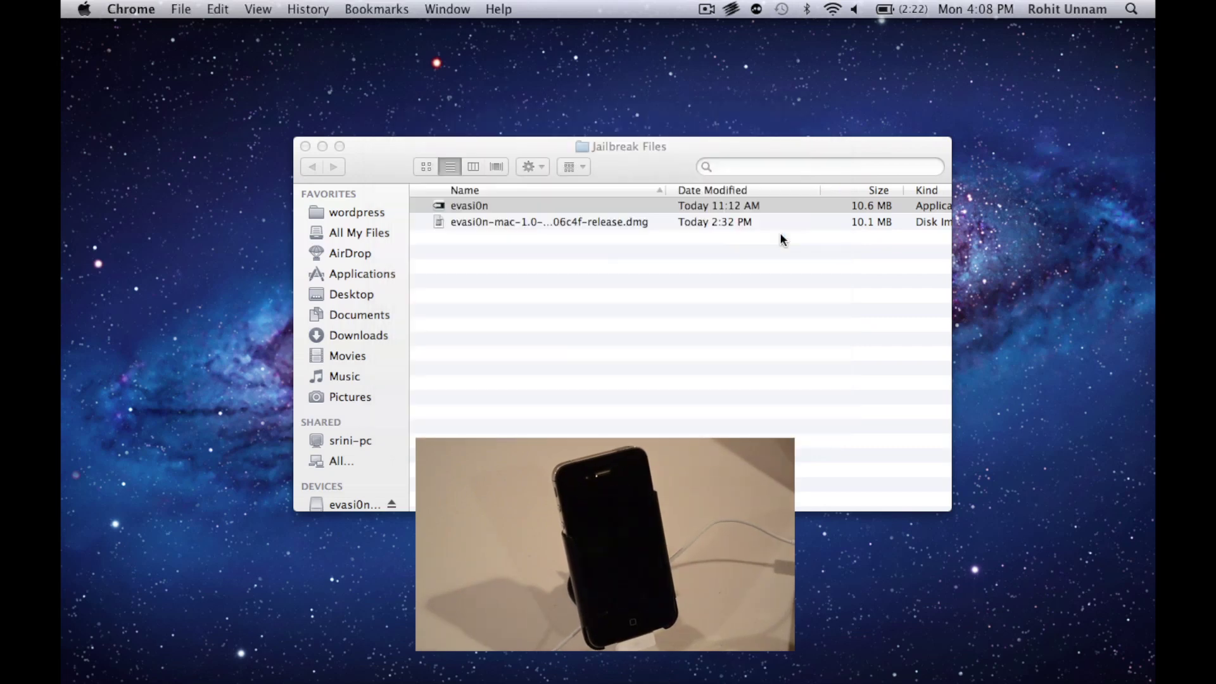
click(305, 147)
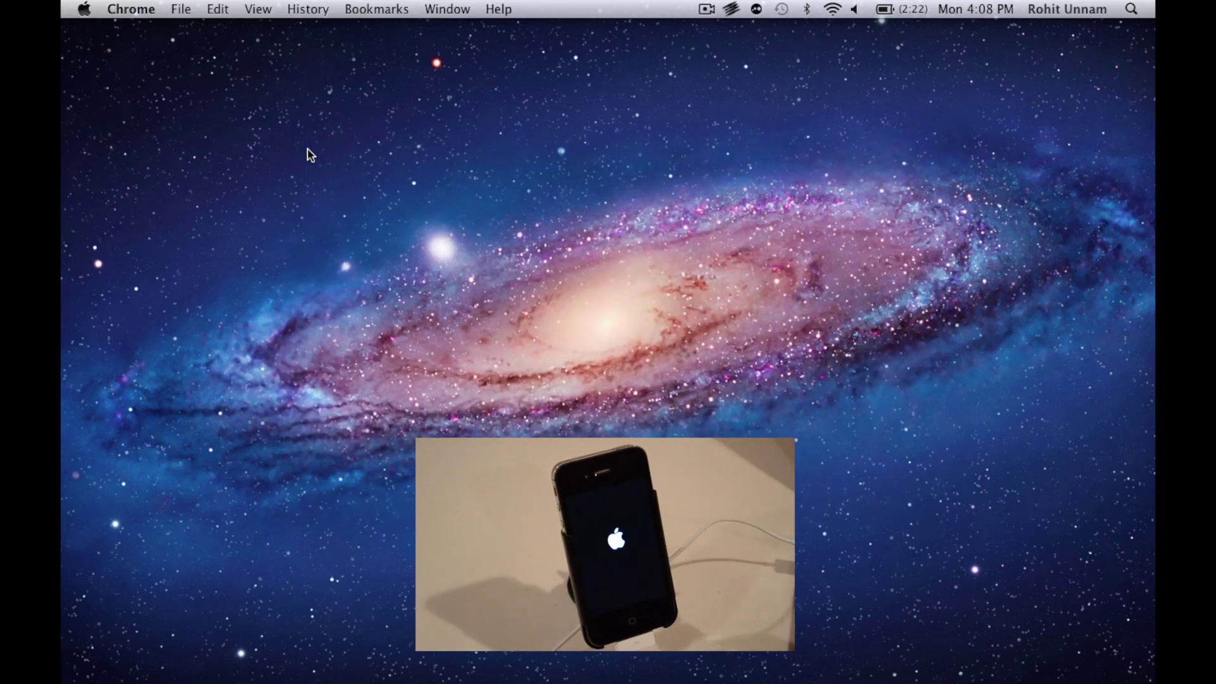